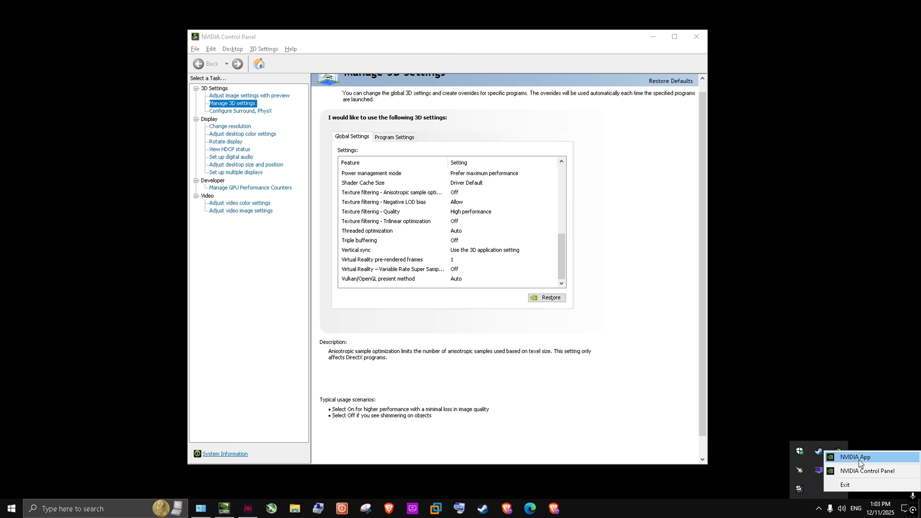
Step: Review and accept the global DSR - Factors selection of 1.78x DL, 2.25x DL, 3.00x and 4.00x
left_click(860, 471)
left_click_drag(562, 254, 562, 182)
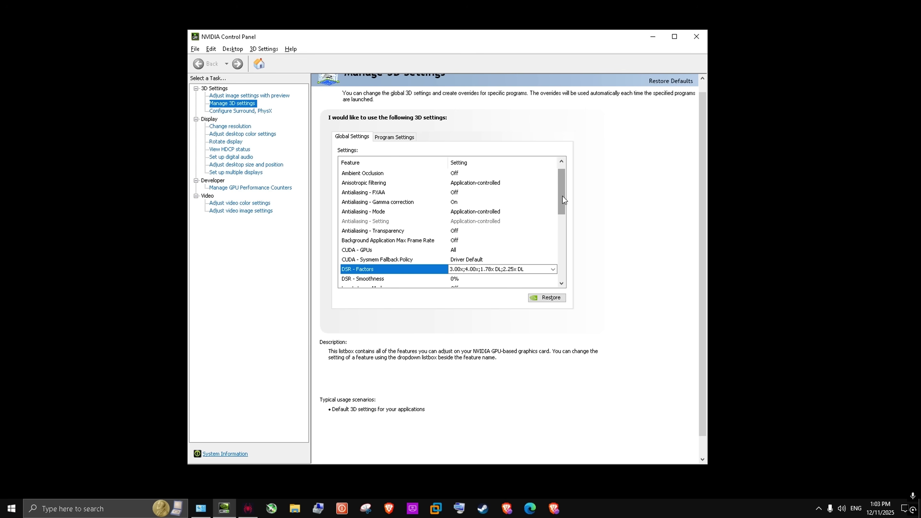
scroll(562, 199, "down", 2)
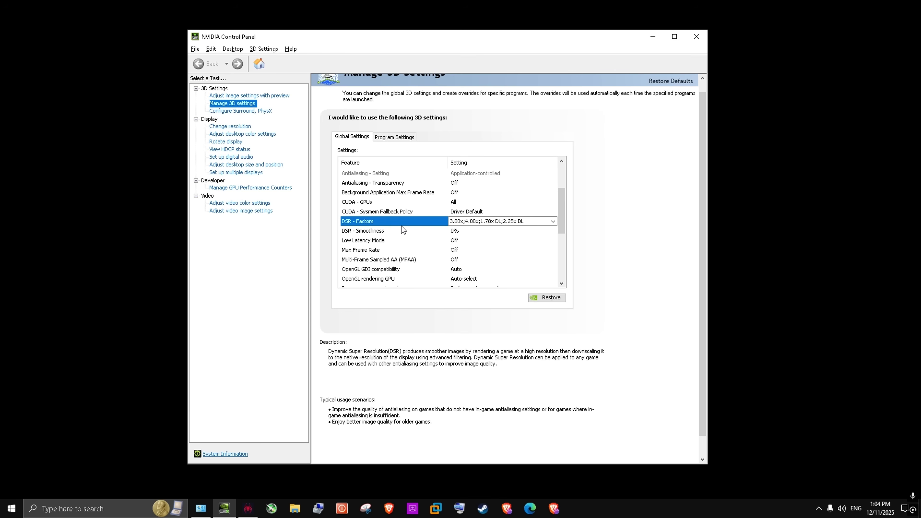
left_click(455, 222)
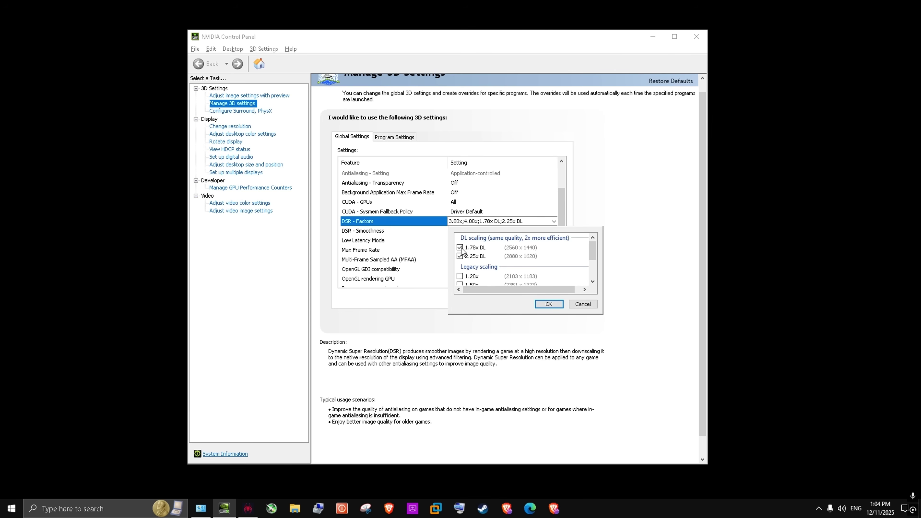
scroll(591, 255, "down", 2)
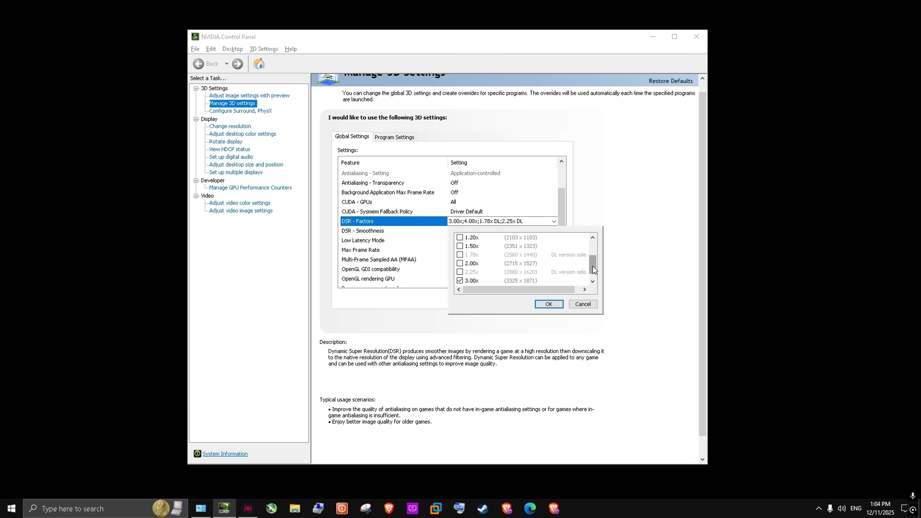
scroll(593, 269, "down", 1)
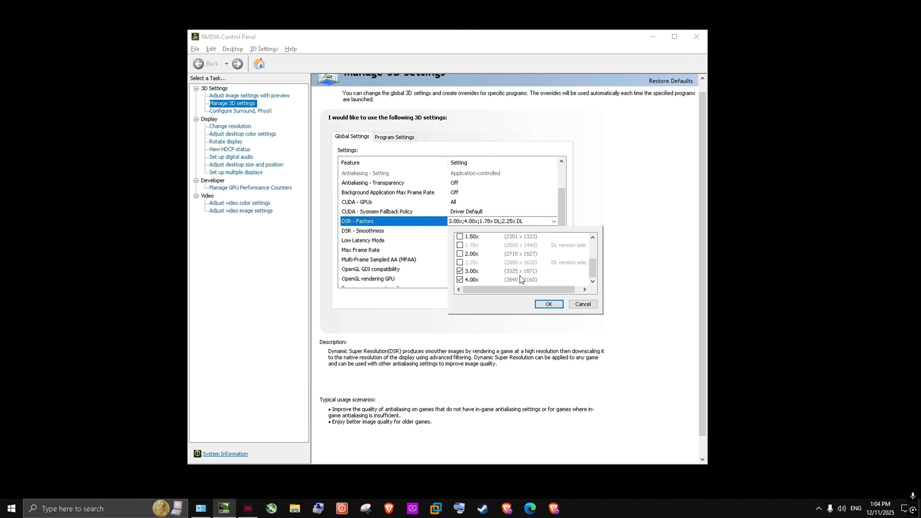
left_click(548, 304)
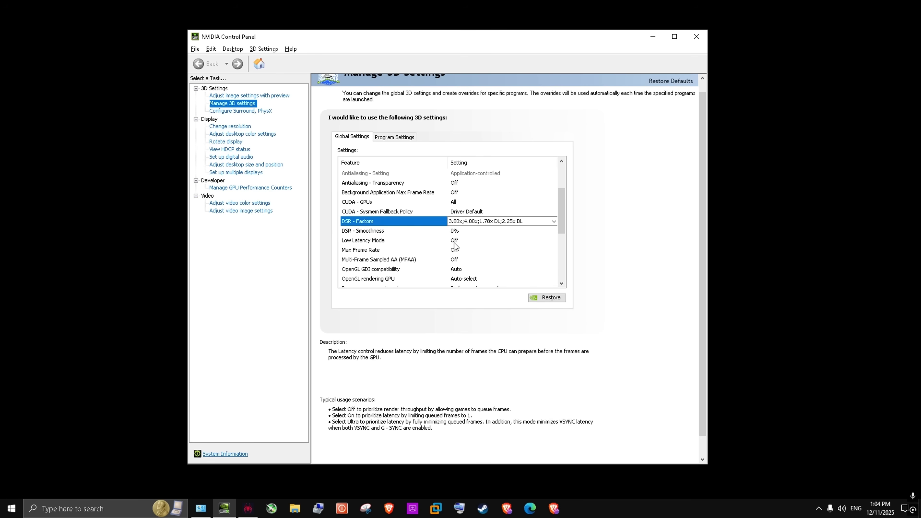
Step: Set DSR - Smoothness to 0% in the global 3D settings and accept it
left_click(455, 231)
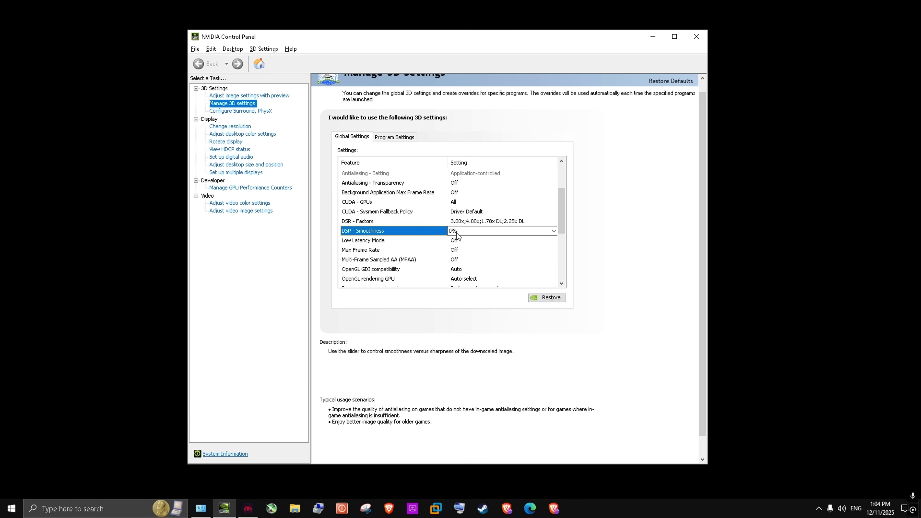
left_click(463, 232)
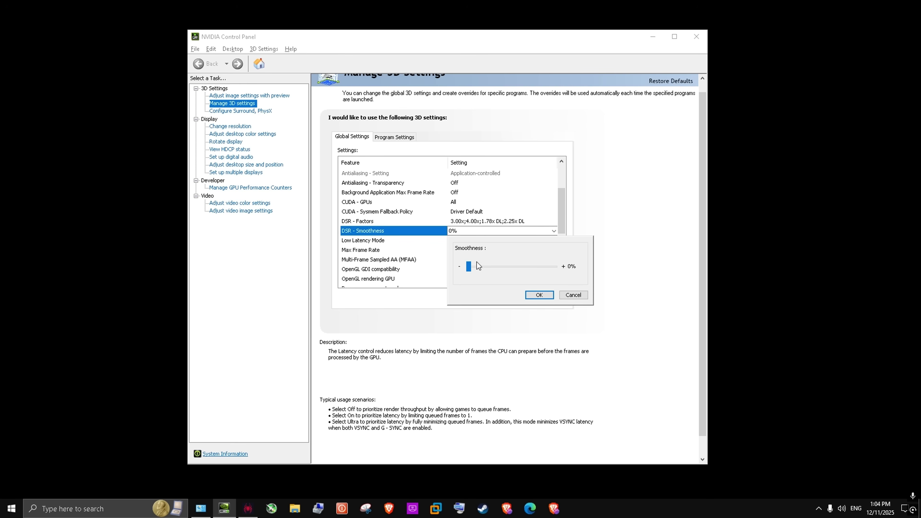
left_click_drag(469, 267, 442, 269)
left_click(539, 296)
scroll(561, 192, "down", 1)
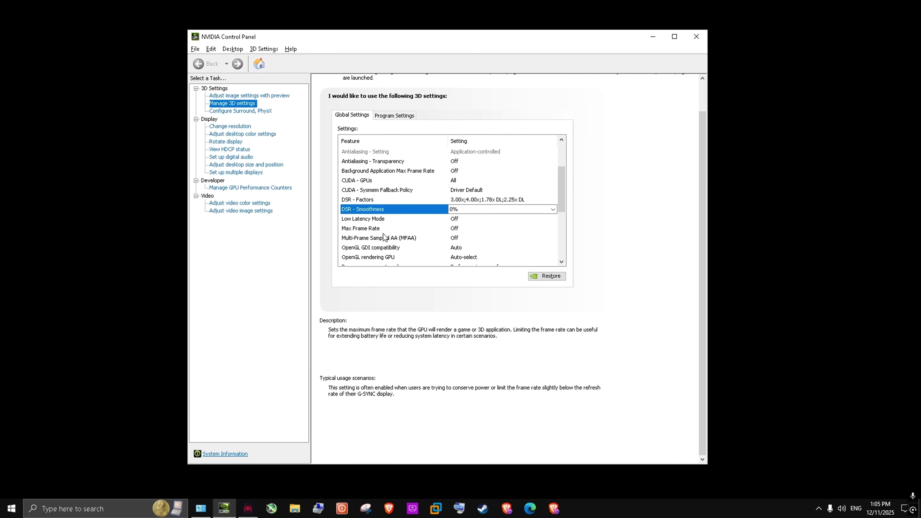
left_click(409, 229)
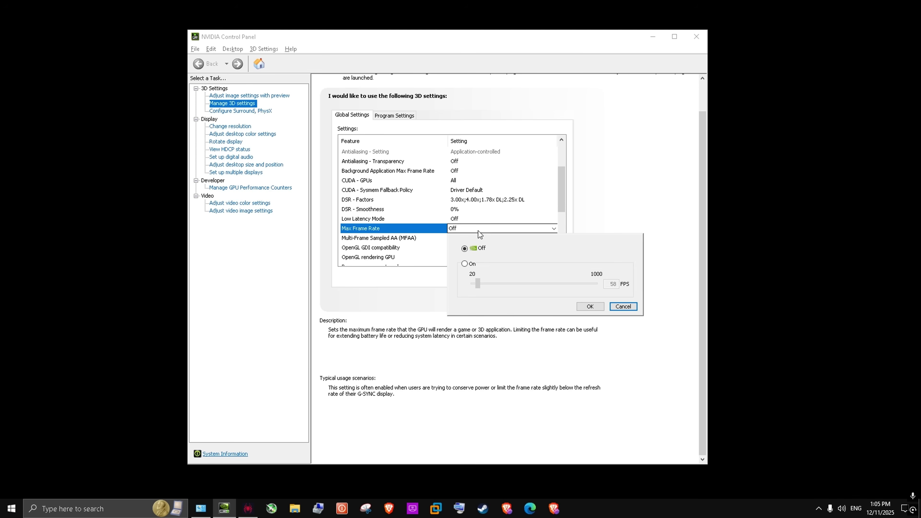
left_click(464, 263)
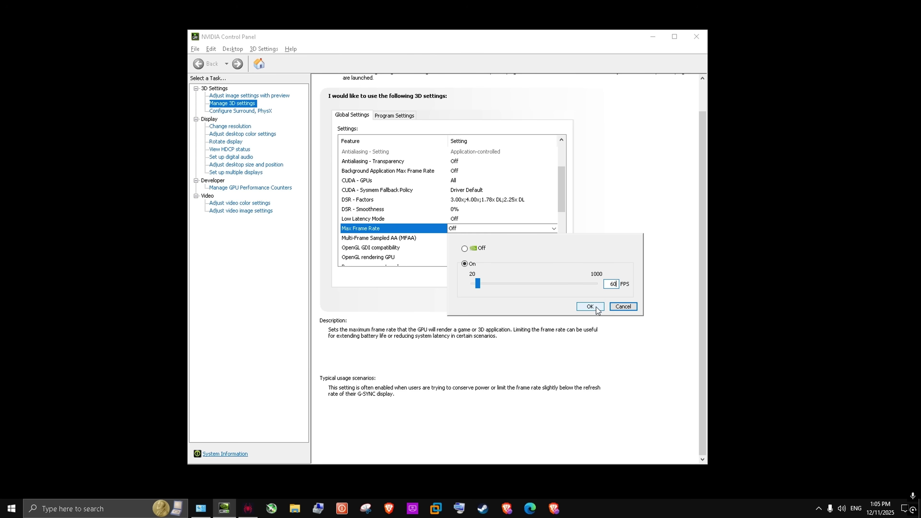
left_click(623, 308)
Step: Close the NVIDIA Control Panel
left_click(818, 513)
left_click(817, 475)
left_click_drag(359, 64, 528, 110)
left_click(588, 204)
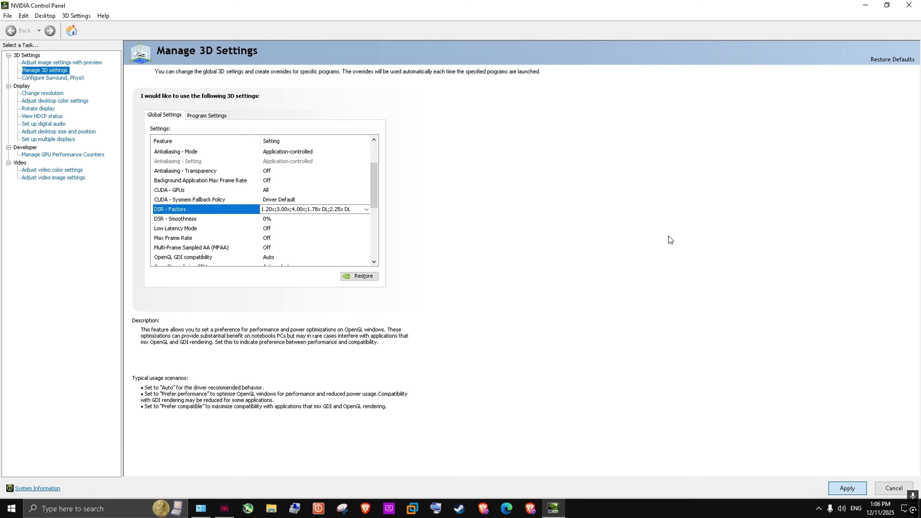
left_click(909, 6)
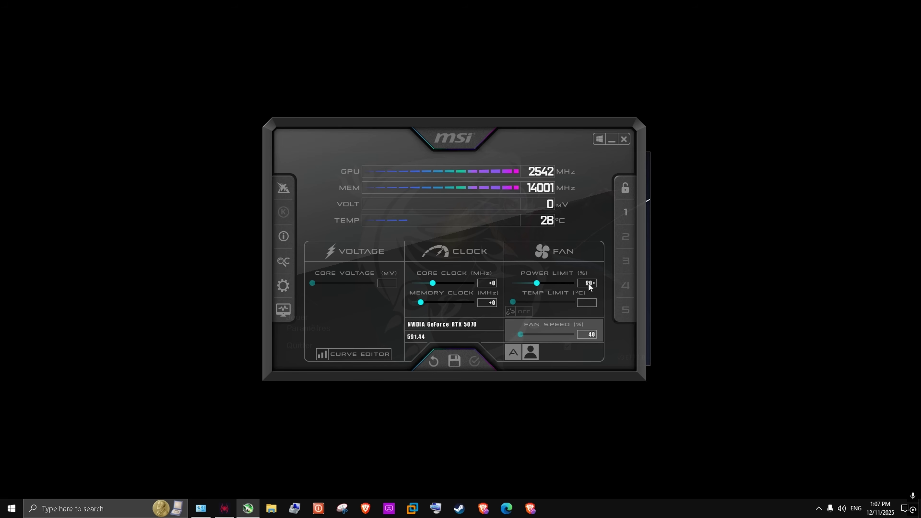
Step: Switch to MSI Afterburner, set the power limit to 90%, save it to profile 1 and apply it
key("Return")
left_click(454, 361)
left_click(627, 213)
left_click(475, 361)
Step: Check the Start with Windows and Start minimized options in the Afterburner properties, and minimize Afterburner
left_click(283, 286)
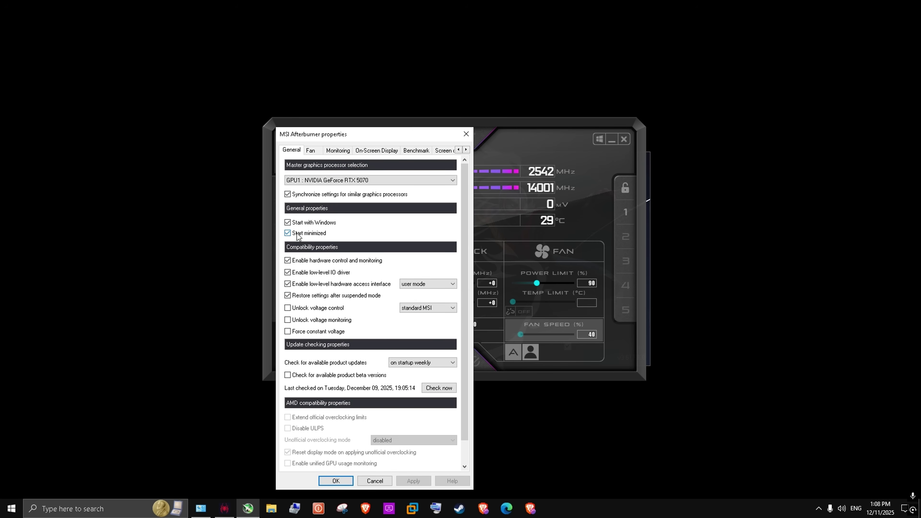
key("Escape")
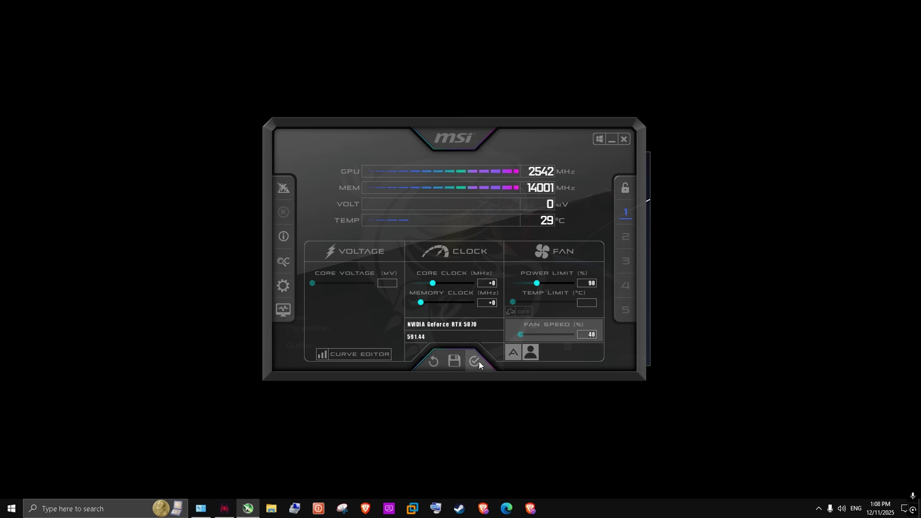
left_click(612, 140)
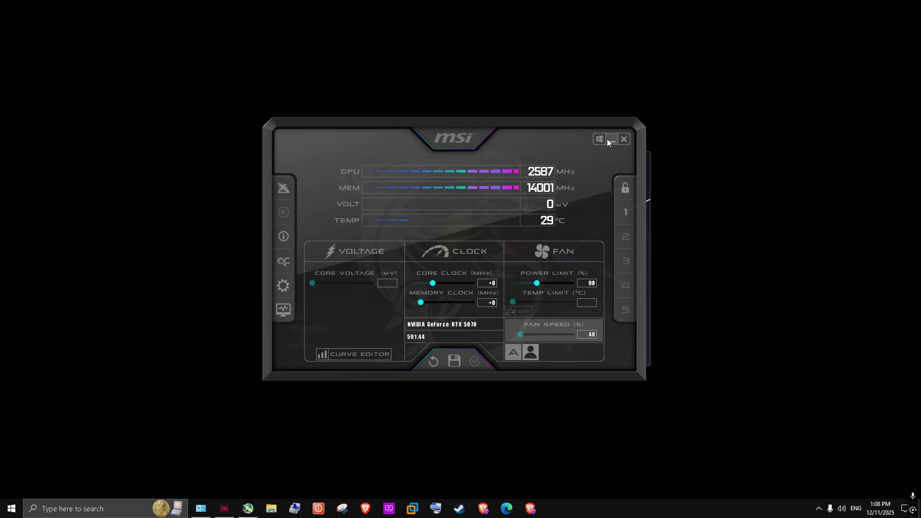
left_click(609, 140)
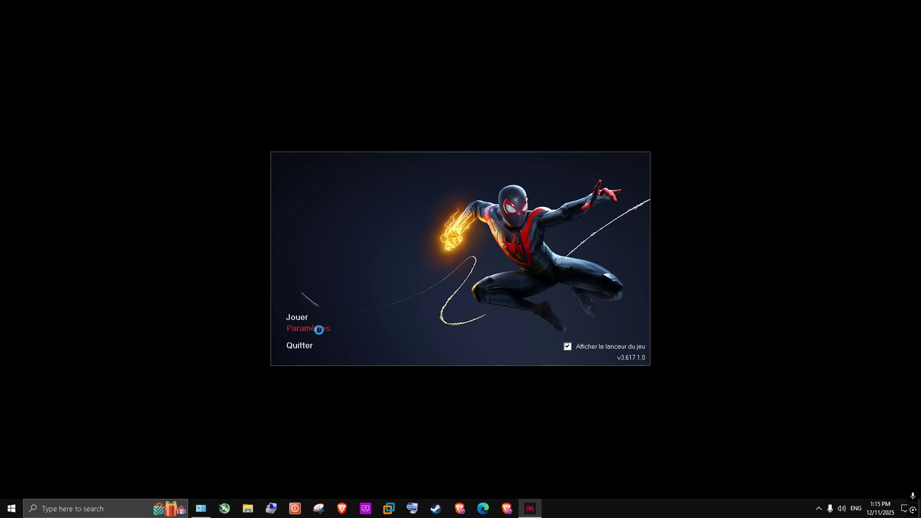
Step: Open the Spider-Man: Miles Morales launcher's settings and choose 2880 x 1620 as the display resolution
left_click(314, 328)
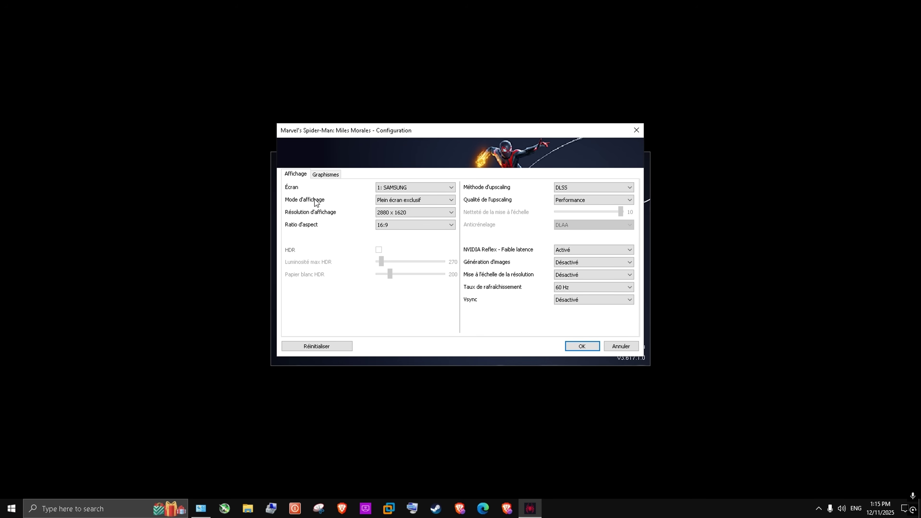
left_click(385, 214)
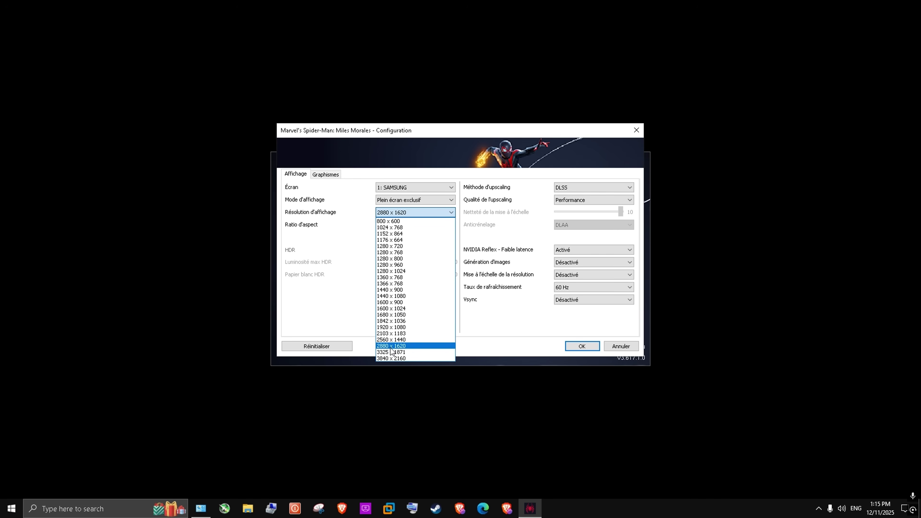
left_click(417, 221)
left_click(406, 213)
left_click(399, 348)
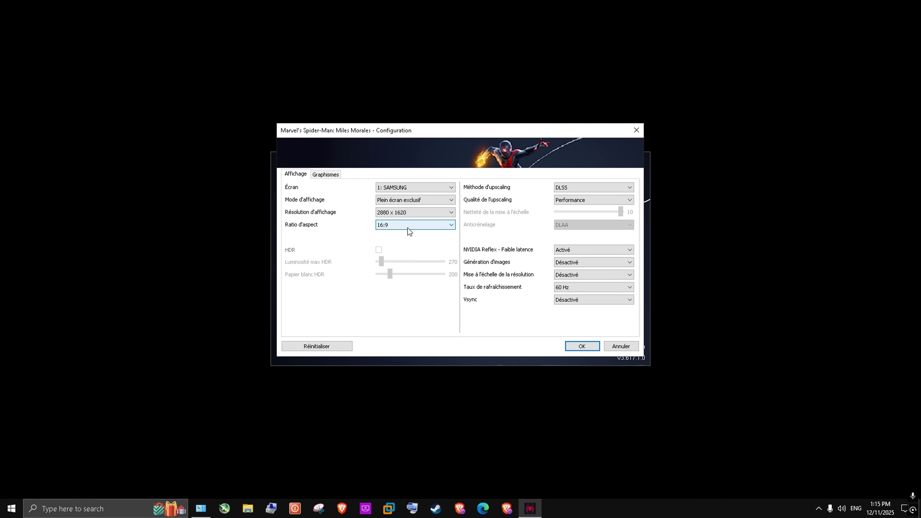
Step: Set the upscaling method to Désactivé and the antialiasing to DLAA
left_click(577, 188)
left_click(572, 198)
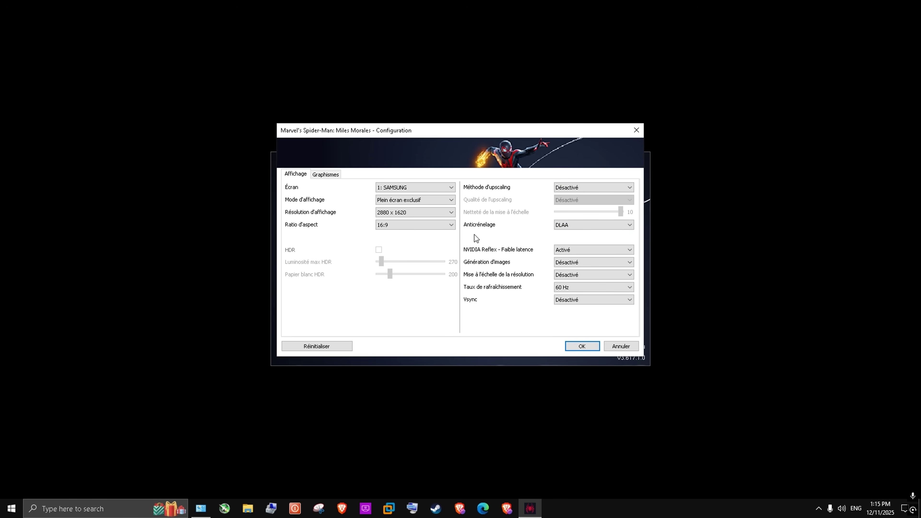
left_click(593, 227)
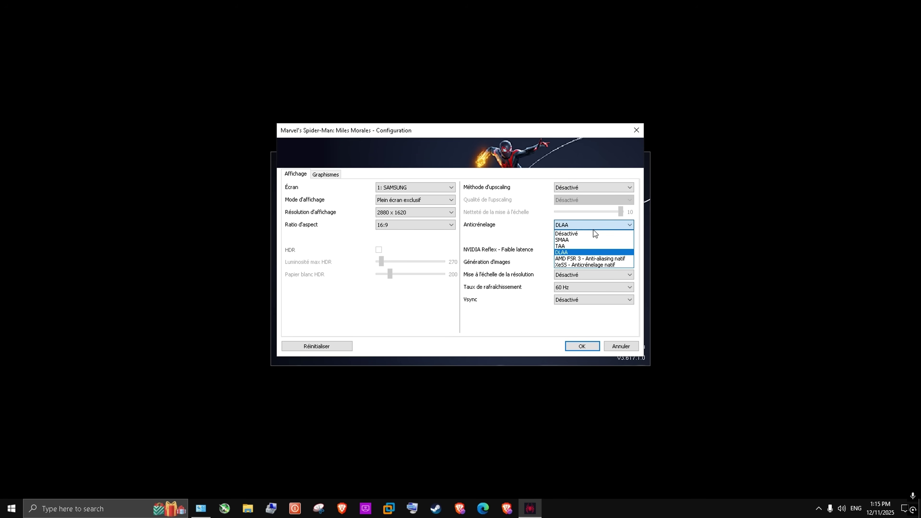
left_click(574, 234)
left_click(580, 226)
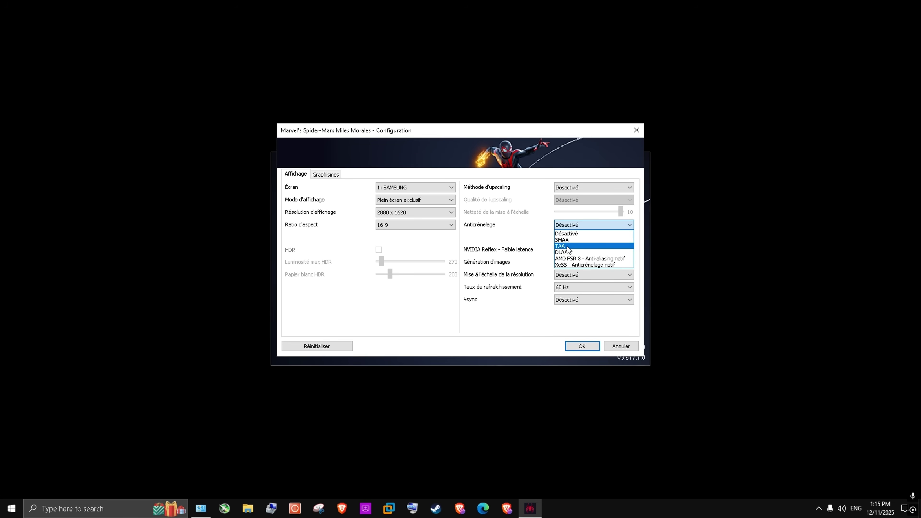
left_click(580, 233)
left_click(575, 225)
left_click(567, 250)
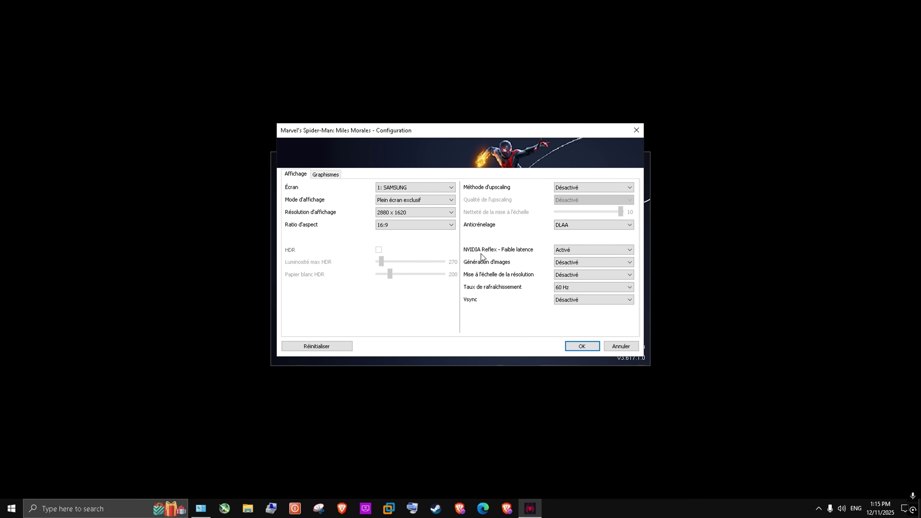
Step: Review the NVIDIA Reflex and frame generation options, and set Mise à l'échelle de la résolution to 60
left_click(572, 250)
left_click(578, 263)
left_click(571, 275)
left_click(561, 303)
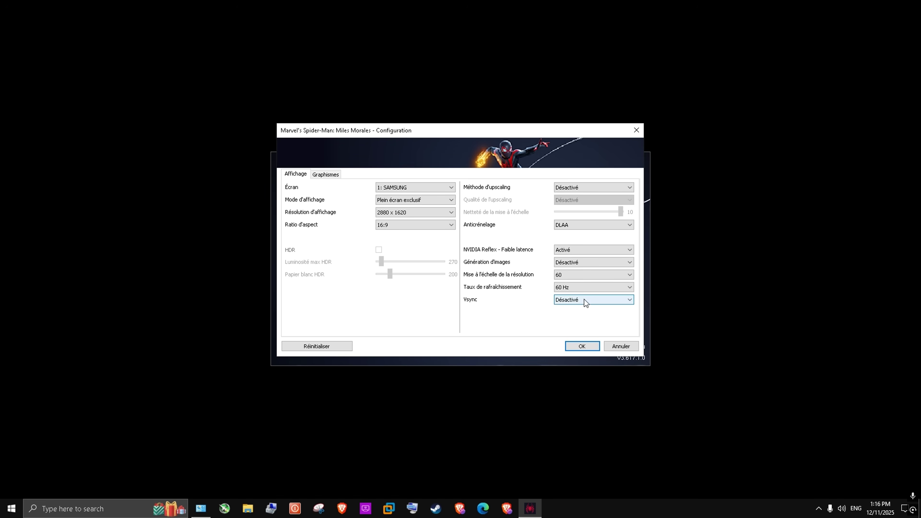
Step: In the graphics settings, choose Très élevé for texture quality and Anisotrope 16x for texture filtering
left_click(315, 175)
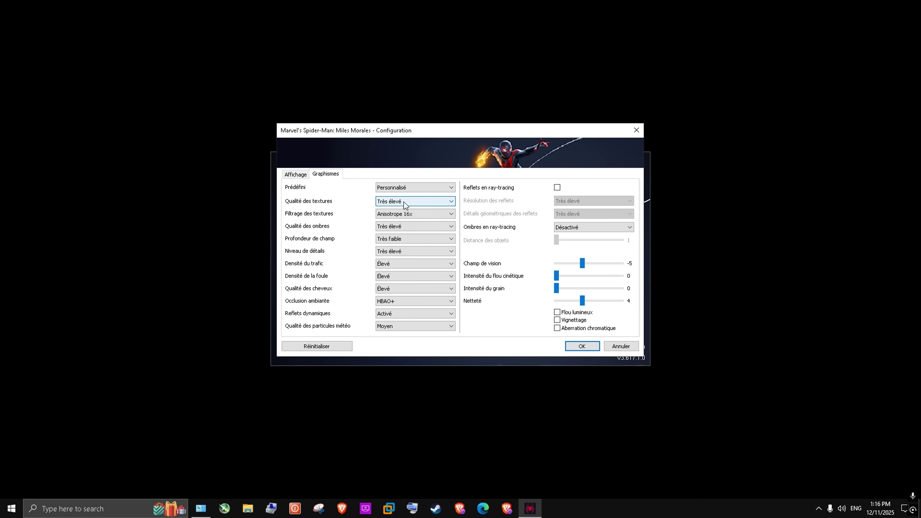
left_click(400, 202)
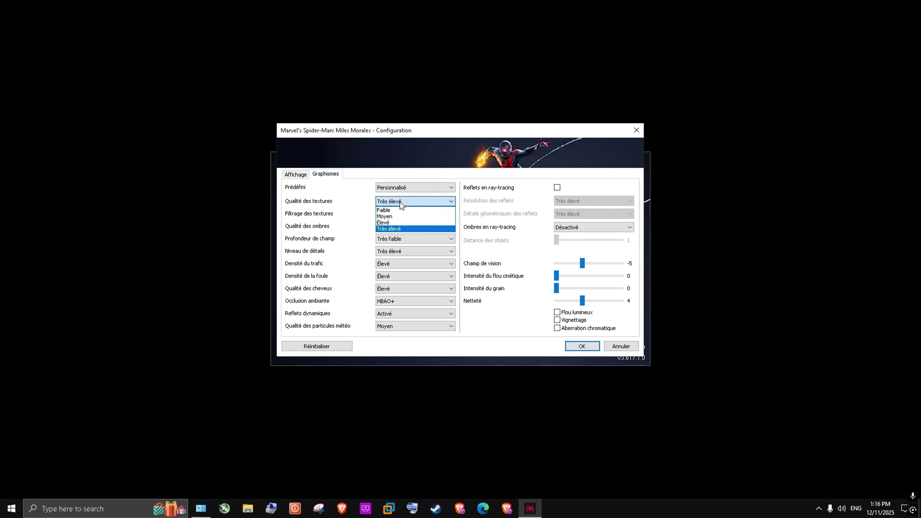
left_click(443, 208)
left_click(435, 205)
left_click(402, 228)
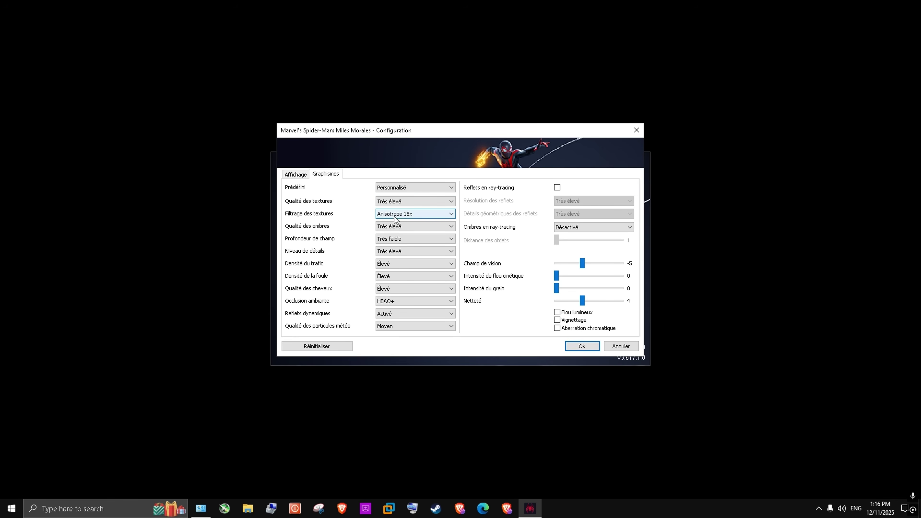
left_click(417, 217)
left_click(409, 246)
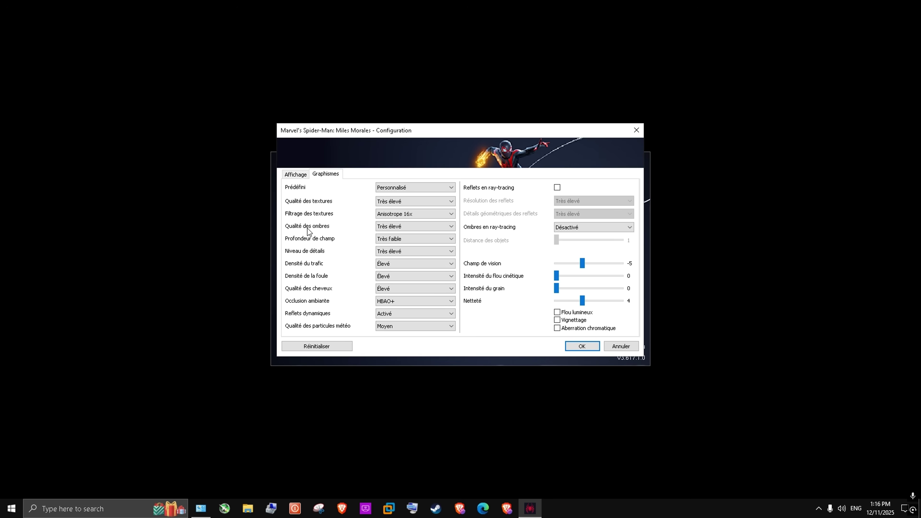
Step: Set the shadow quality to Très élevé and the depth of field to Très faible
left_click(395, 227)
left_click(391, 260)
left_click(389, 239)
left_click(388, 240)
left_click(389, 240)
left_click(398, 247)
left_click(400, 241)
left_click(396, 253)
left_click(408, 238)
left_click(389, 254)
Step: Set the level of detail to Très faible, and the traffic density, crowd density and weather particle quality to Faible
left_click(397, 252)
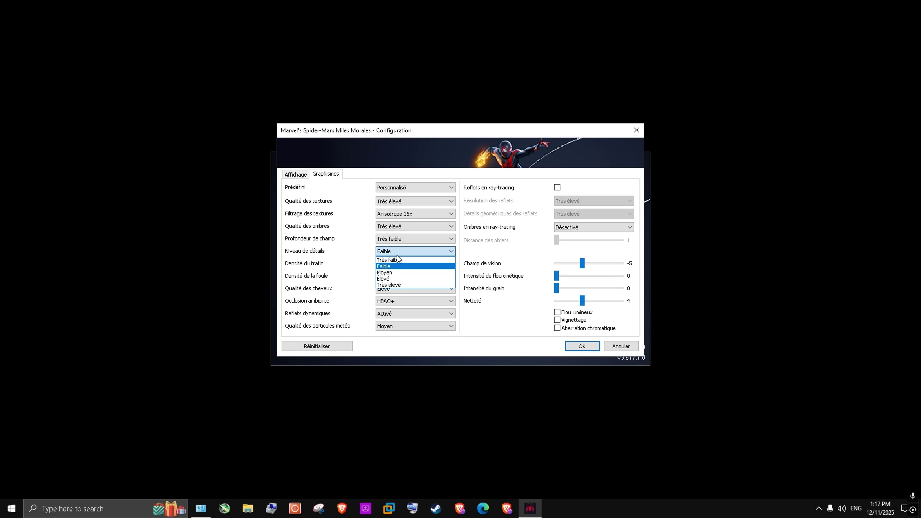
left_click(397, 257)
left_click(395, 265)
left_click(392, 278)
left_click(394, 286)
left_click(394, 279)
left_click(395, 279)
left_click(396, 292)
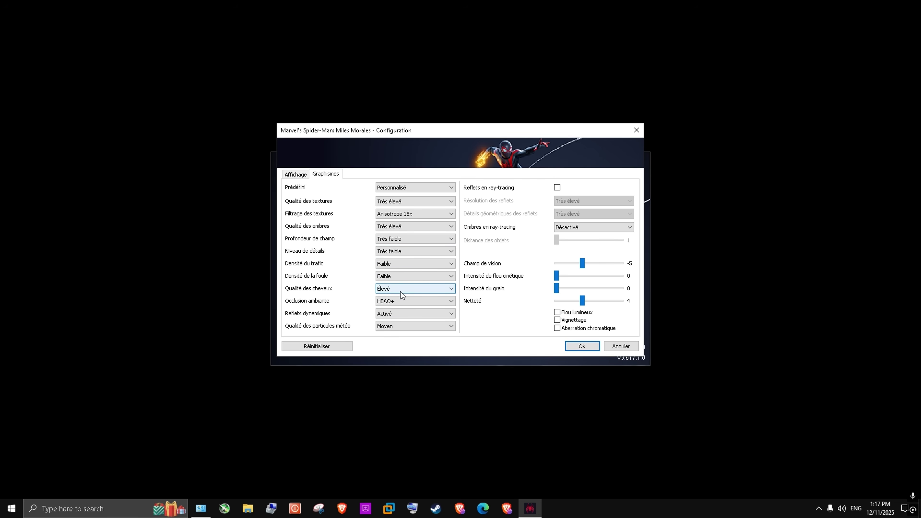
left_click(400, 328)
left_click(397, 334)
Step: Enable ray-traced reflections and set the ray-traced shadows to Très élevé
left_click(556, 187)
left_click(573, 228)
left_click(576, 255)
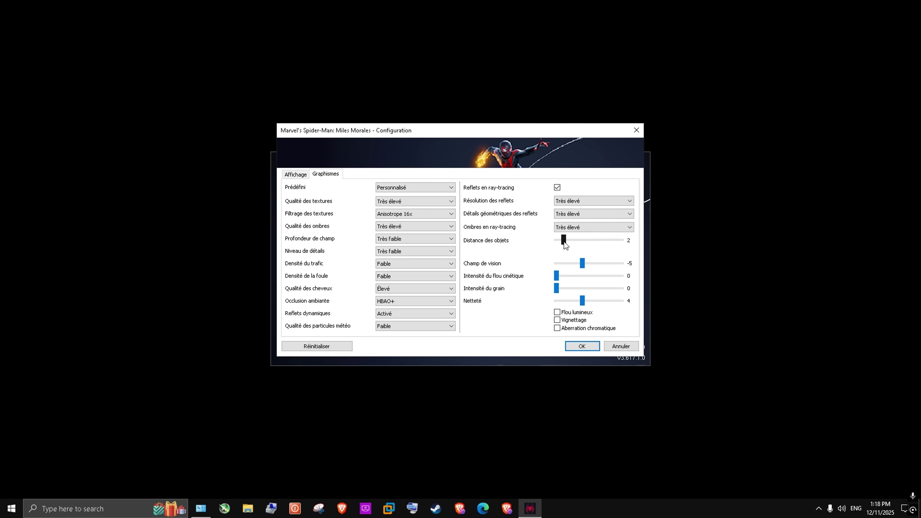